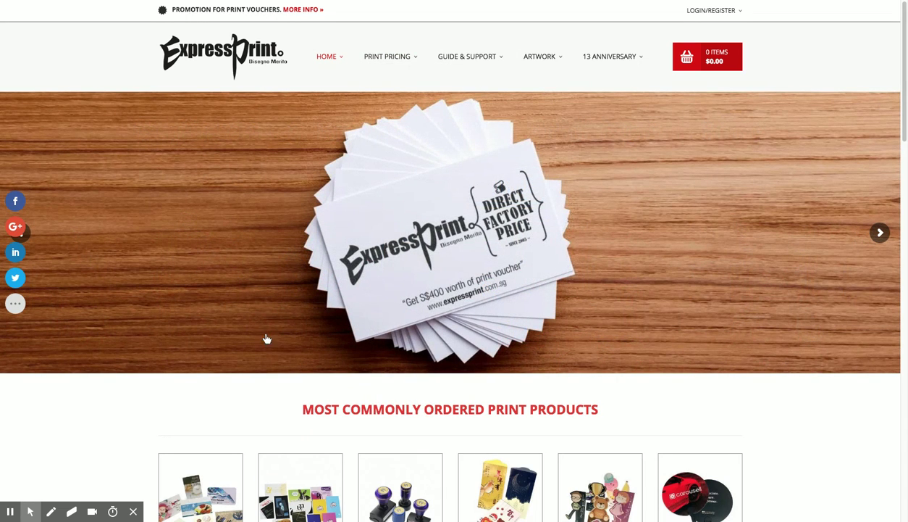
Show the Print Pricing product dropdown in the top navigation
mouse_move(384, 58)
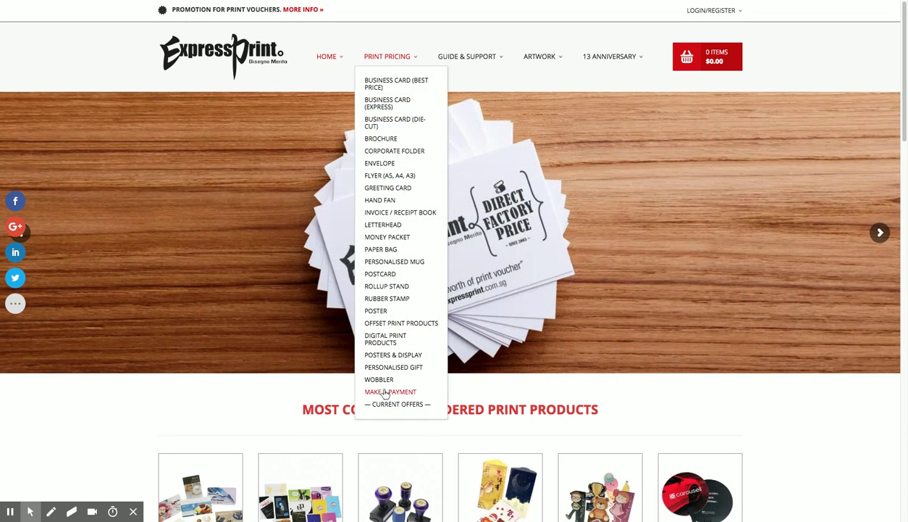
Open the Business Card (Best Price) order form
left_click(380, 81)
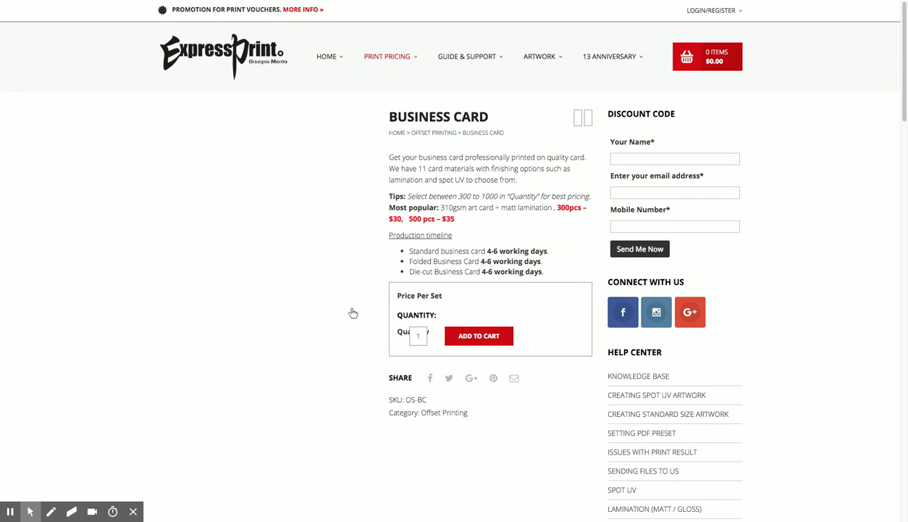
scroll(538, 346, "down", 2)
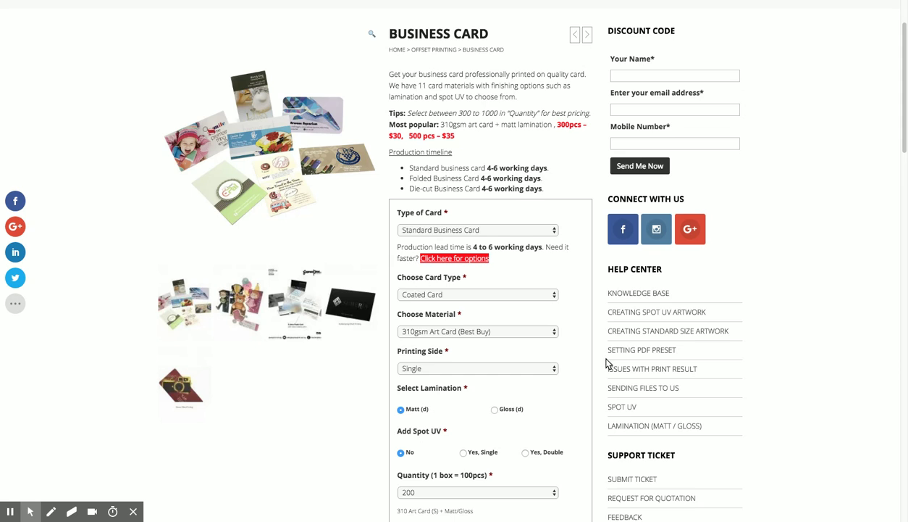
scroll(607, 363, "down", 1)
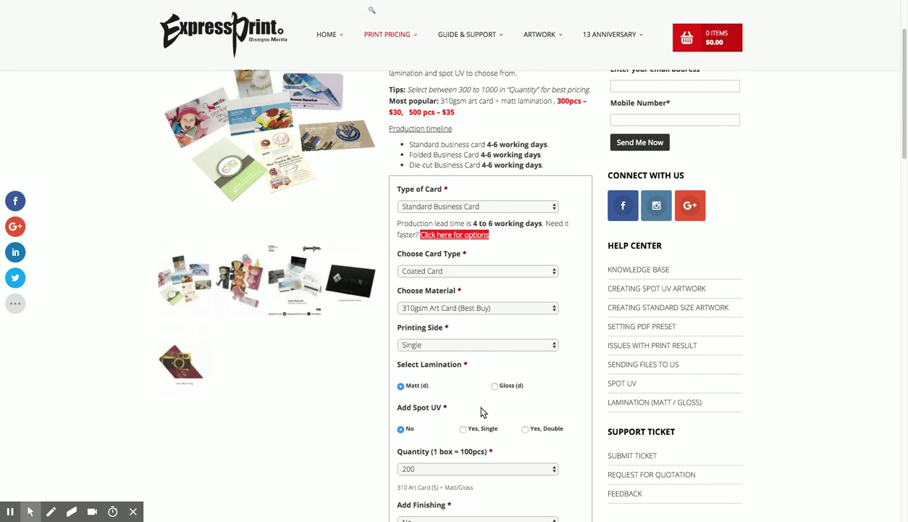
scroll(482, 412, "down", 3)
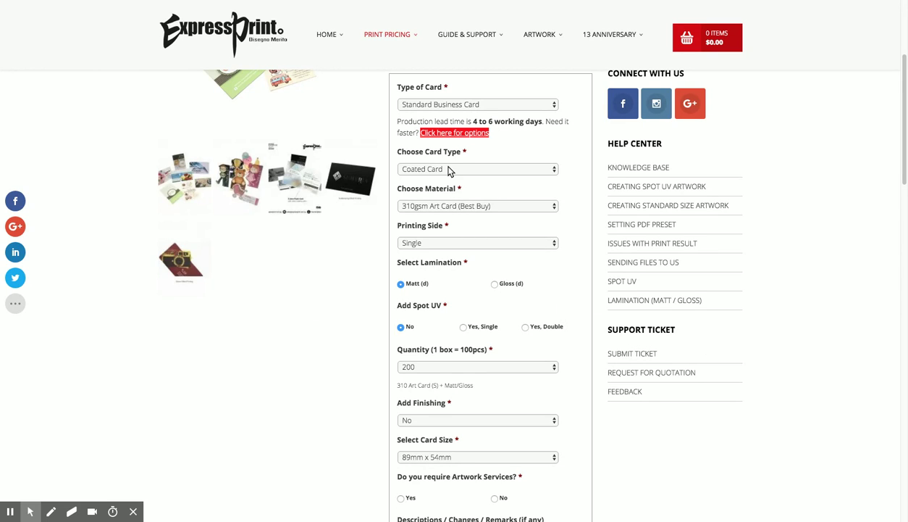
scroll(564, 379, "down", 1)
Set the quantity to 300 cards and bring up the finishing choices
left_click(489, 316)
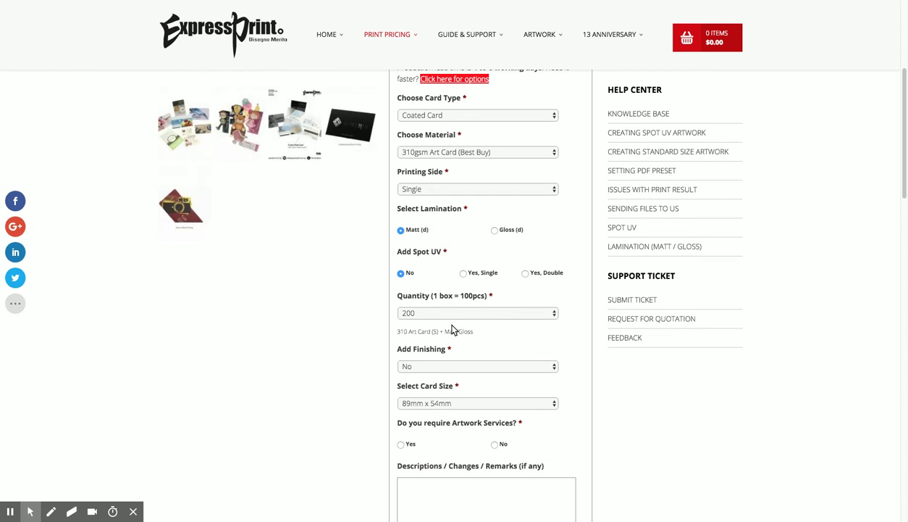
scroll(545, 360, "down", 1)
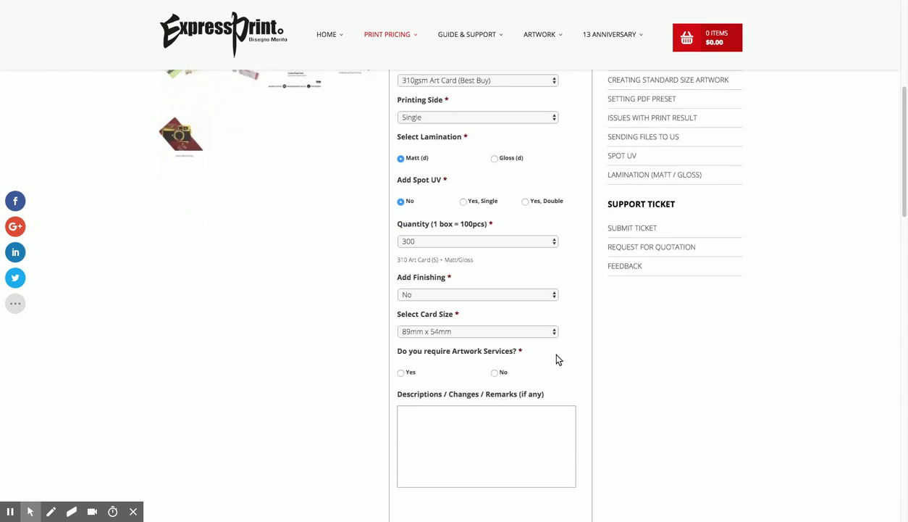
left_click(428, 295)
left_click(419, 304)
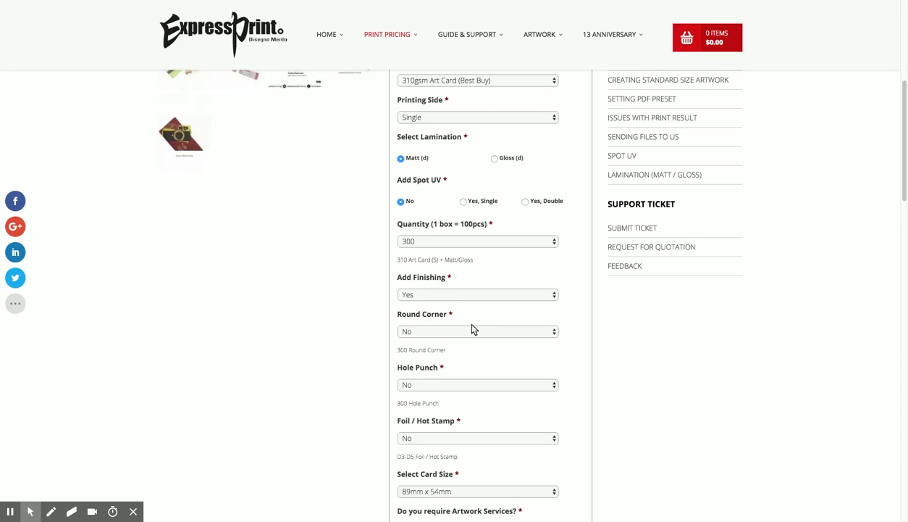
left_click(493, 367)
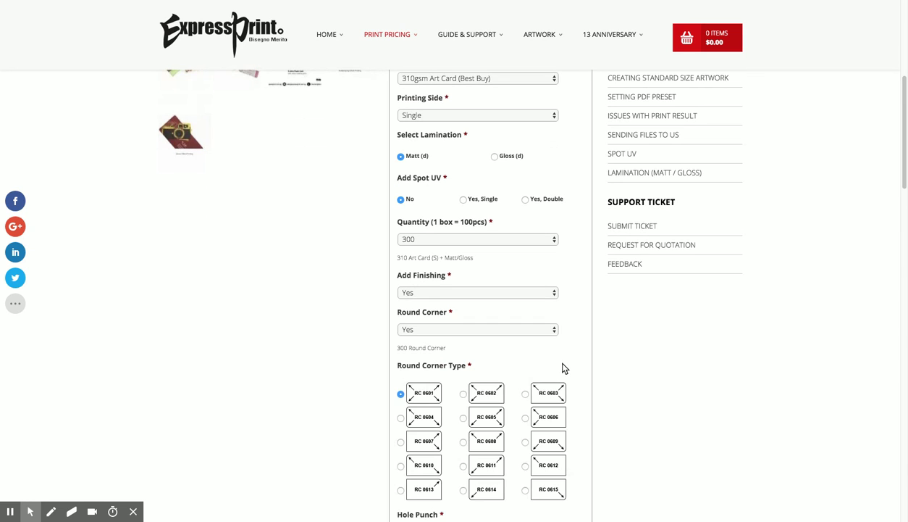
scroll(558, 362, "down", 2)
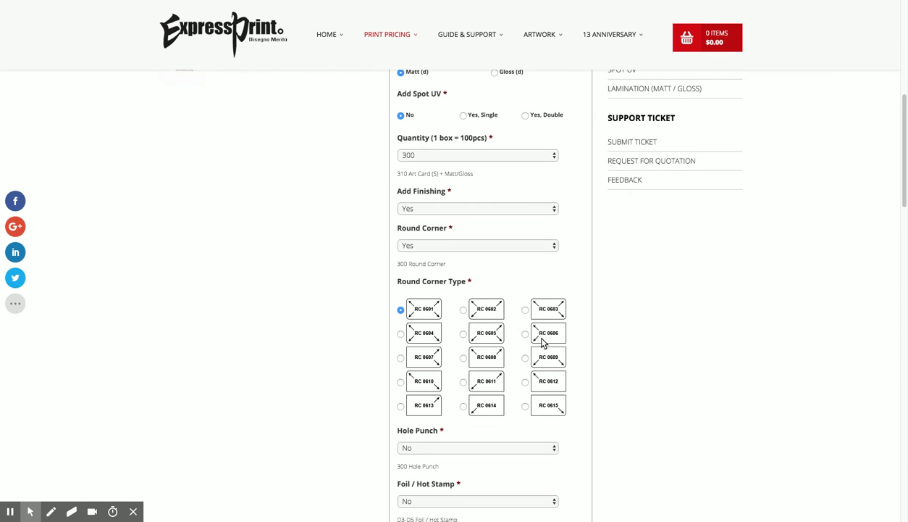
left_click(465, 246)
left_click(446, 214)
left_click(477, 232)
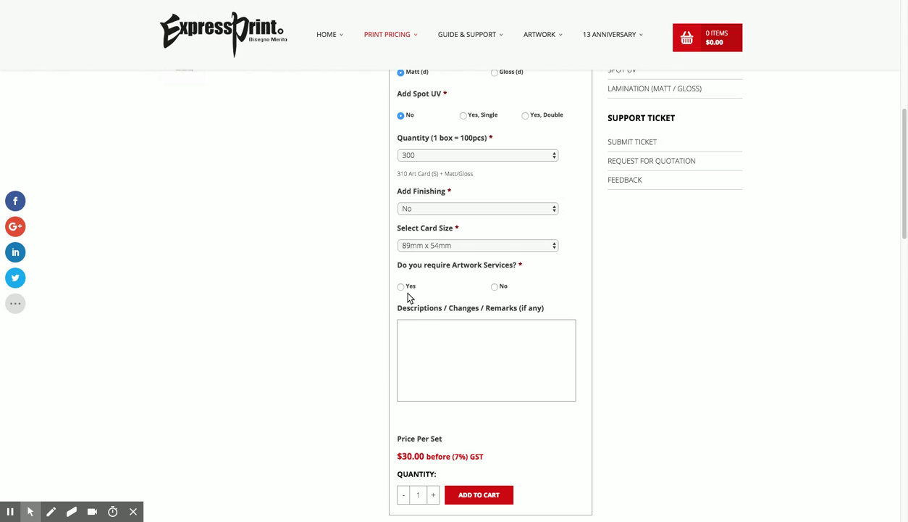
Switch artwork services to Yes with 'Edit existing name - $10' selected
left_click(496, 287)
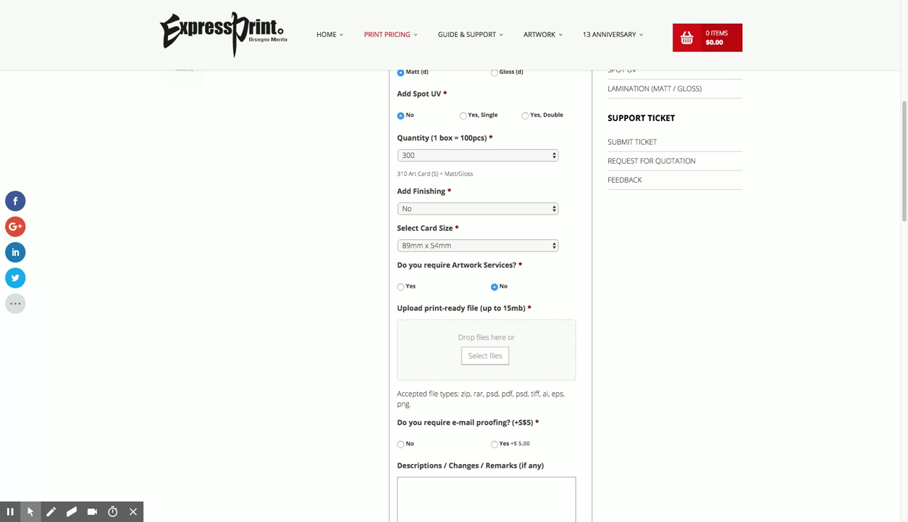
left_click(404, 289)
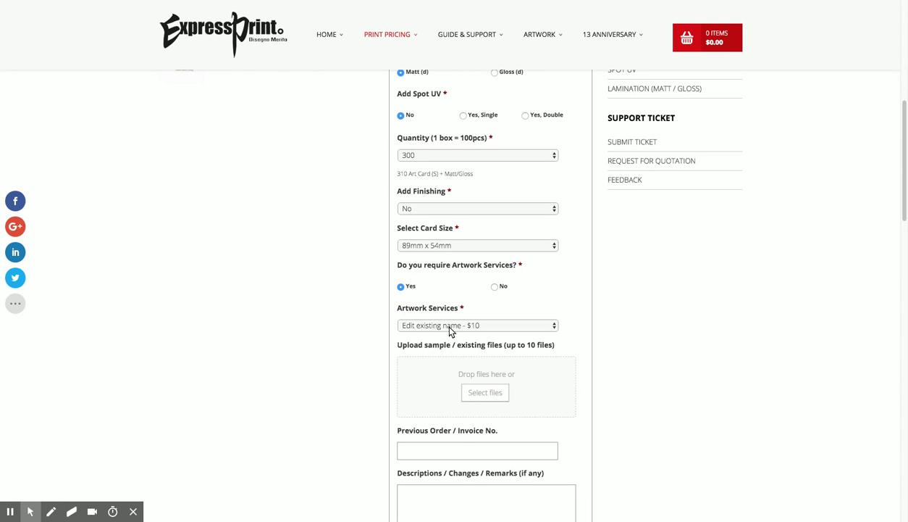
scroll(444, 344, "down", 1)
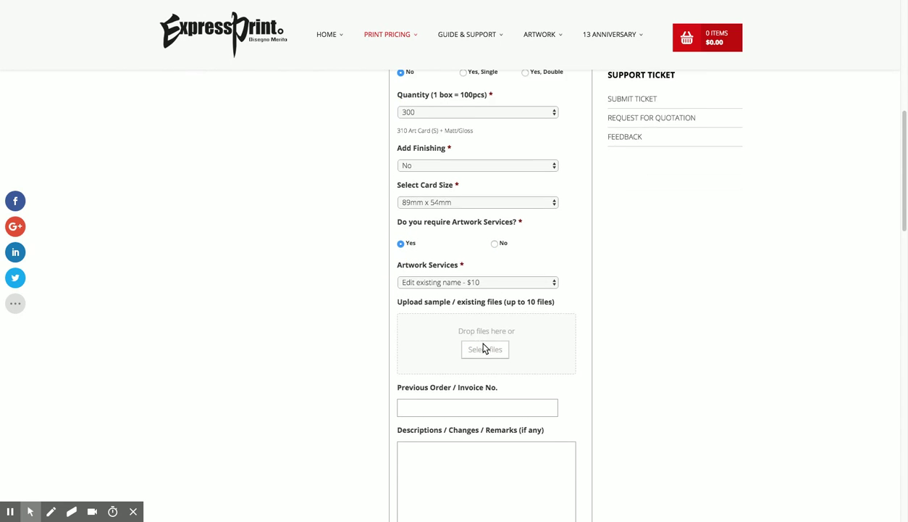
left_click(437, 404)
Enter the previous invoice number and the remark 'From Manager to General Manager'
type("19878")
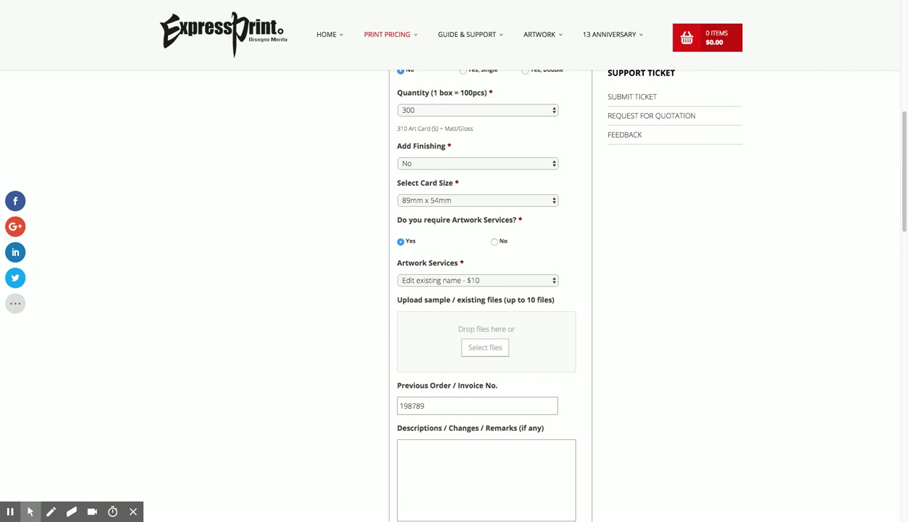
left_click(440, 469)
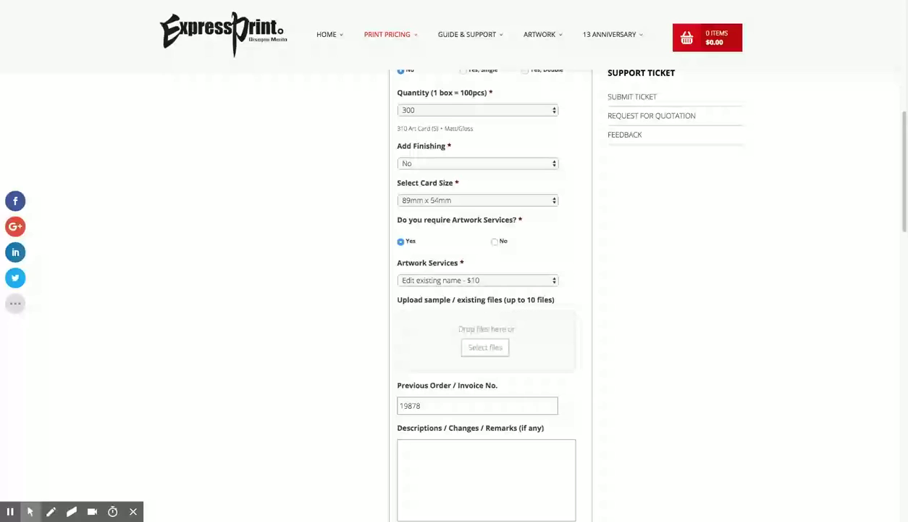
type("From Mr")
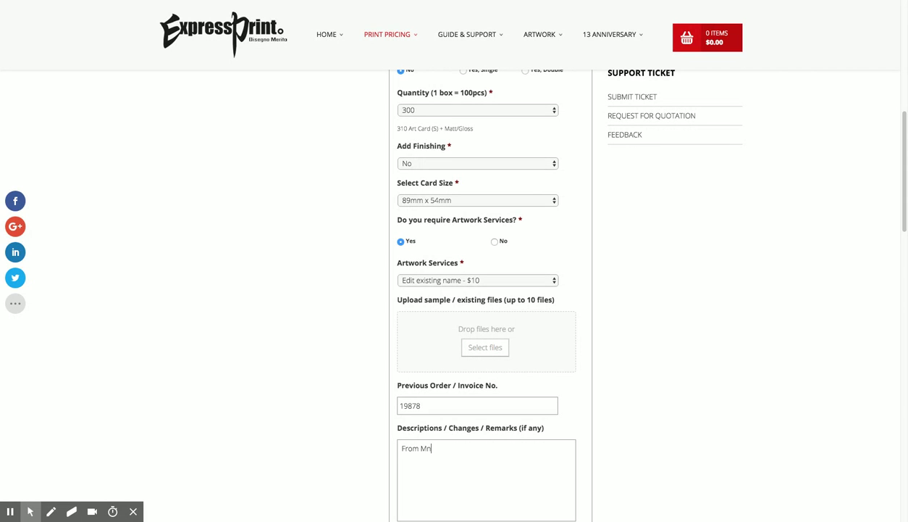
key("BackSpace")
key("BackSpace")
key("BackSpace")
key("BackSpace")
type("anager to Generak")
type(" Manager")
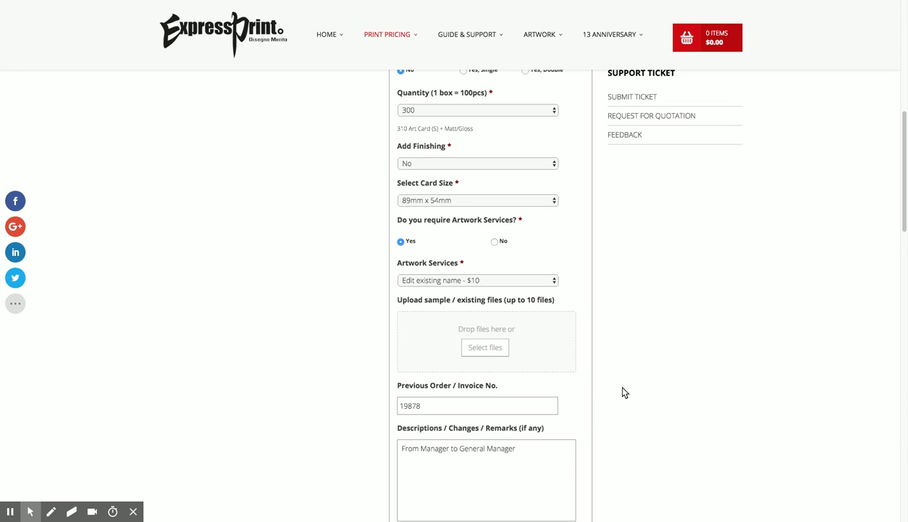
scroll(625, 392, "down", 1)
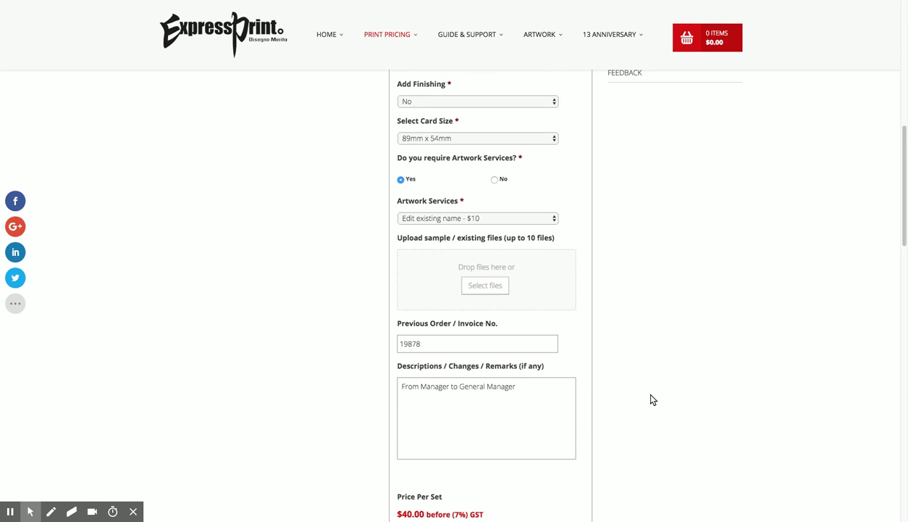
scroll(535, 397, "down", 1)
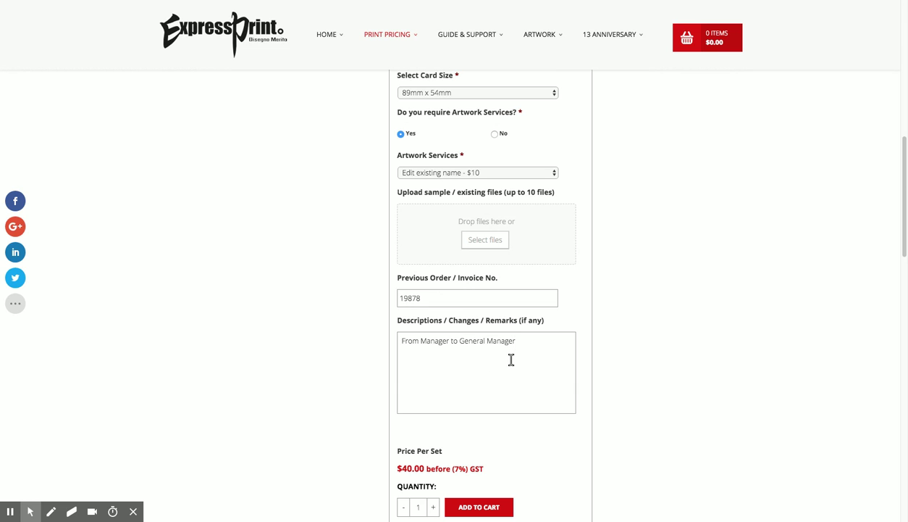
scroll(624, 387, "down", 1)
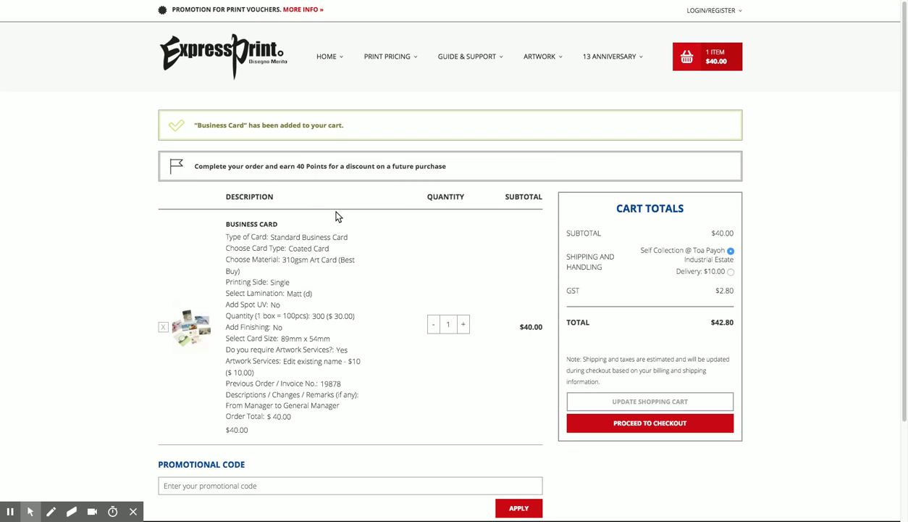
Proceed from the cart with the business card order to checkout
left_click_drag(265, 170, 325, 174)
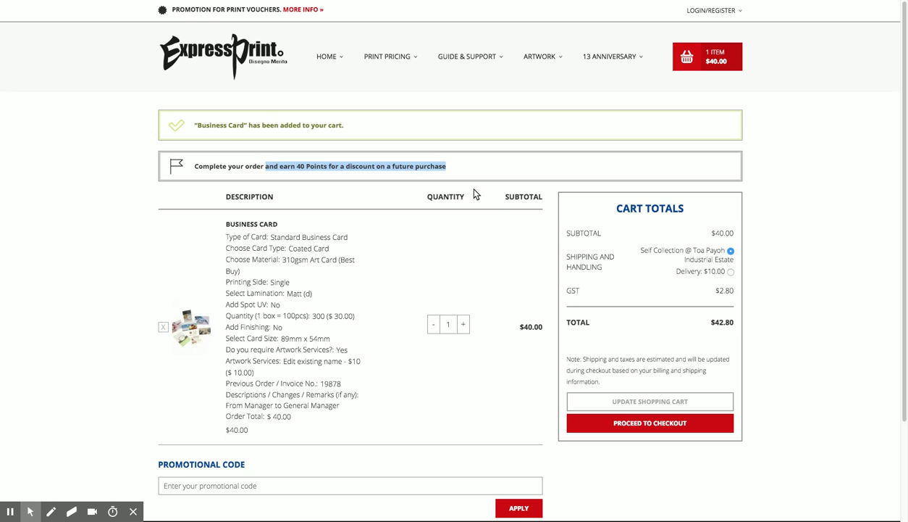
left_click(407, 451)
left_click(642, 426)
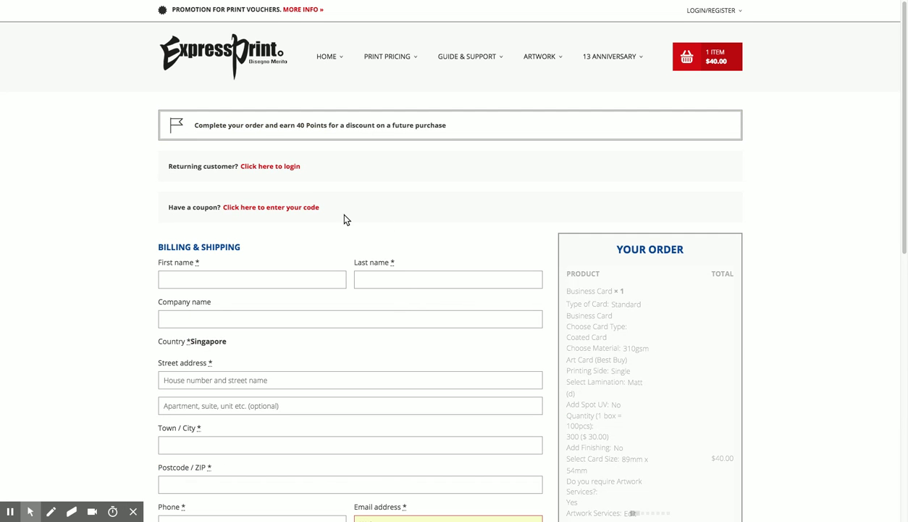
Reveal the returning-customer login and fill the username with the account e-mail
left_click(274, 166)
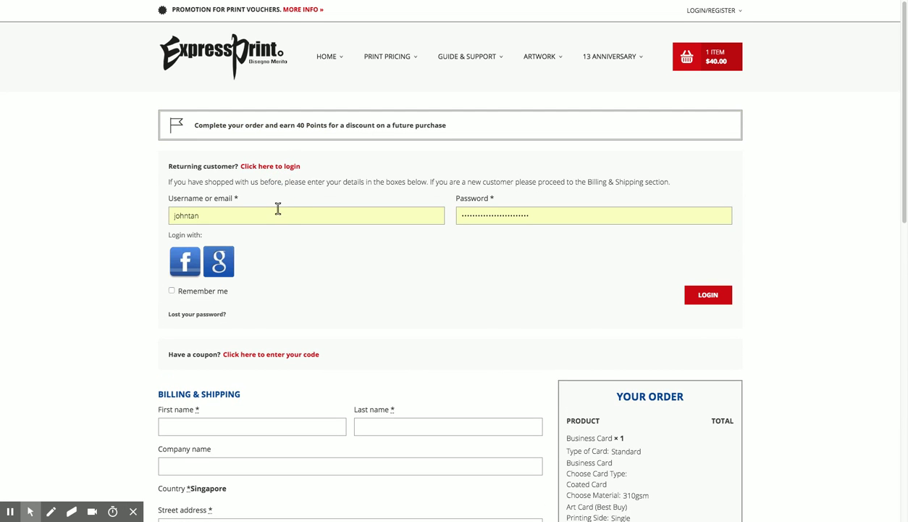
double_click(277, 207)
left_click(276, 207)
key("super+v")
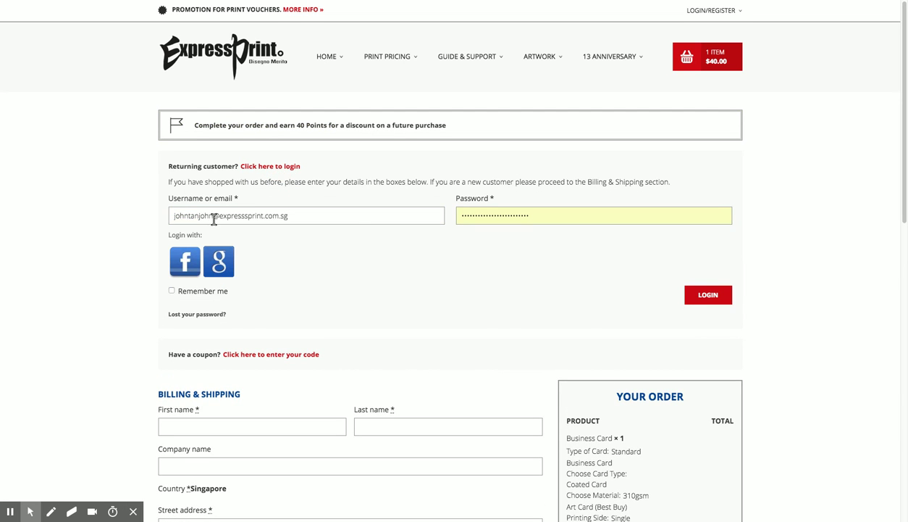
left_click_drag(187, 215, 141, 215)
key("Delete")
key("Delete")
key("Delete")
key("Delete")
key("Delete")
type("j")
key("super+a")
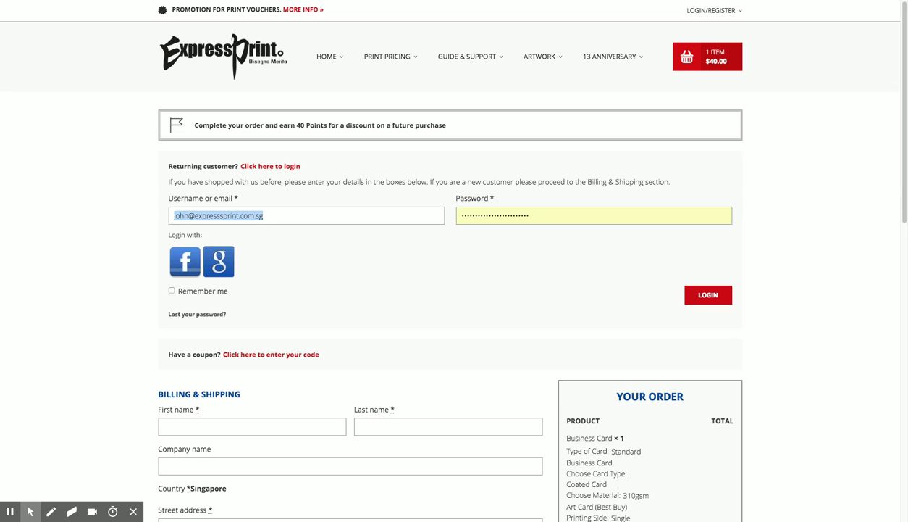
Replace the password with the saved account password and log in
left_click(549, 219)
key("super+a")
key("BackSpace")
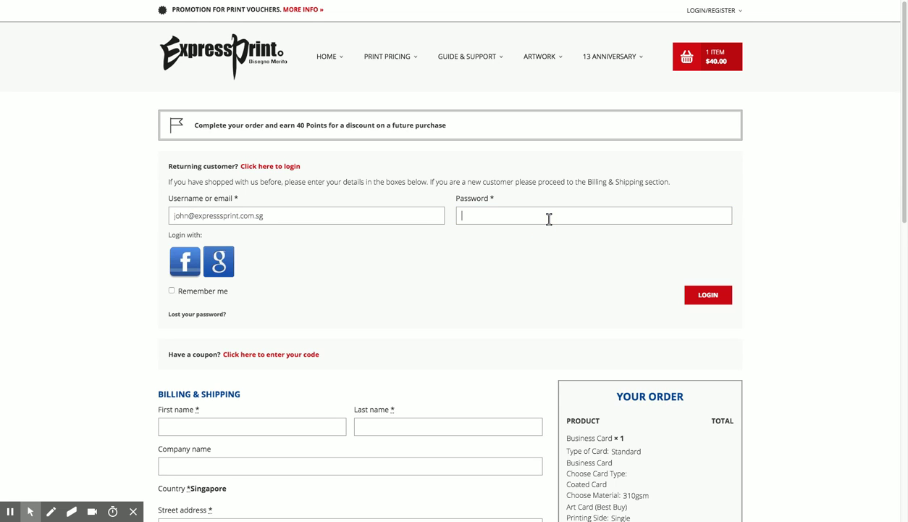
key("super+v")
left_click(708, 294)
scroll(425, 277, "down", 1)
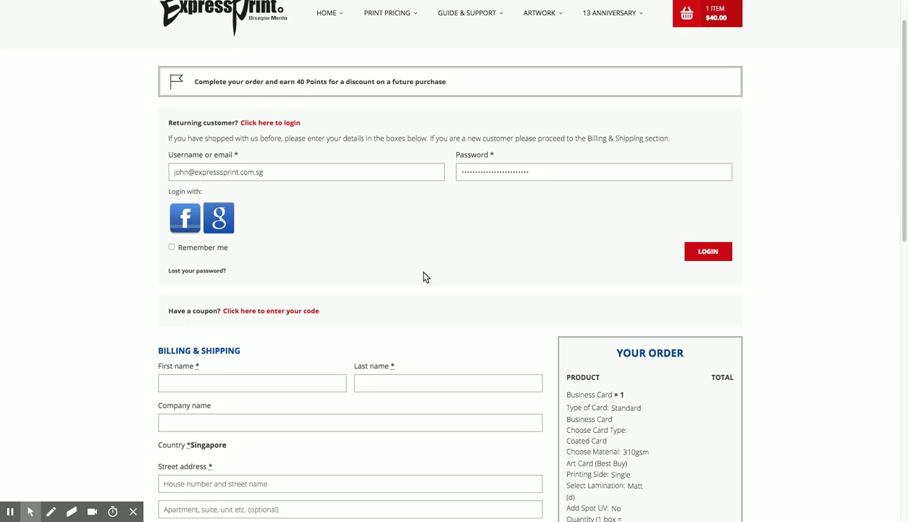
Apply the 250-point $5.00 points discount
scroll(330, 308, "down", 4)
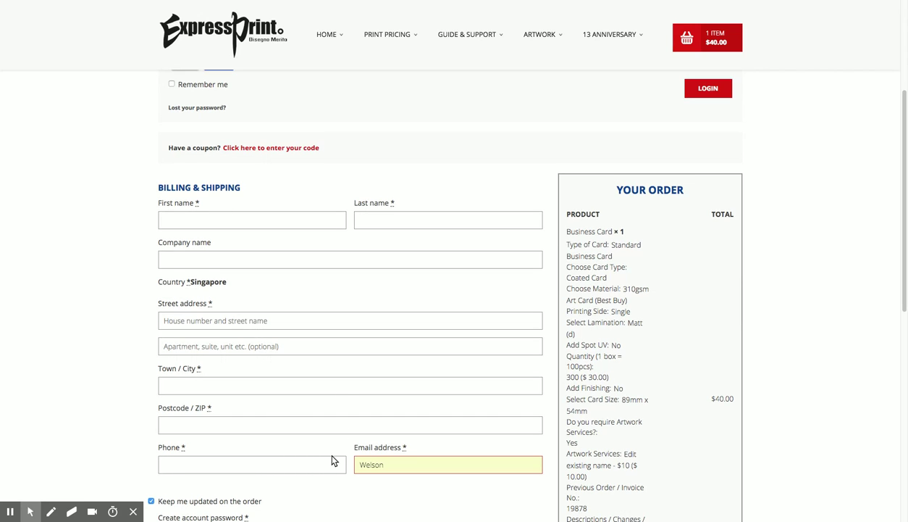
scroll(294, 405, "down", 2)
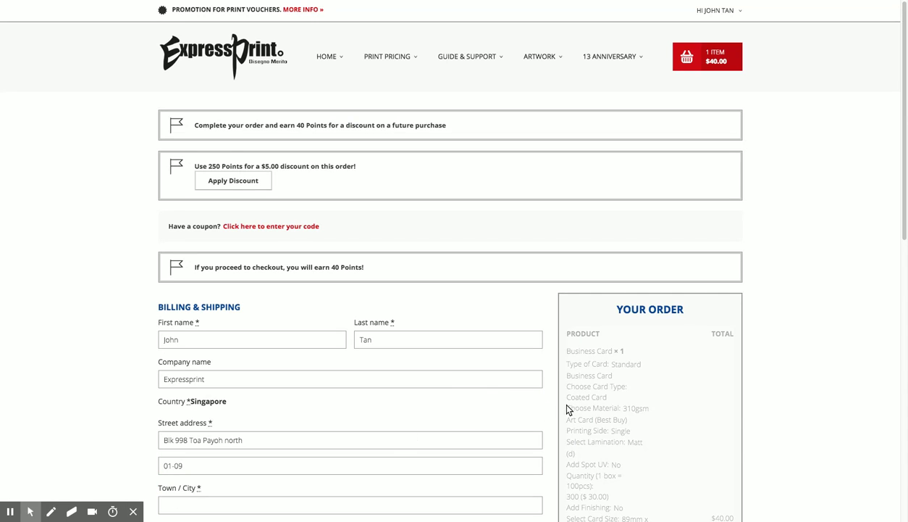
scroll(803, 363, "down", 2)
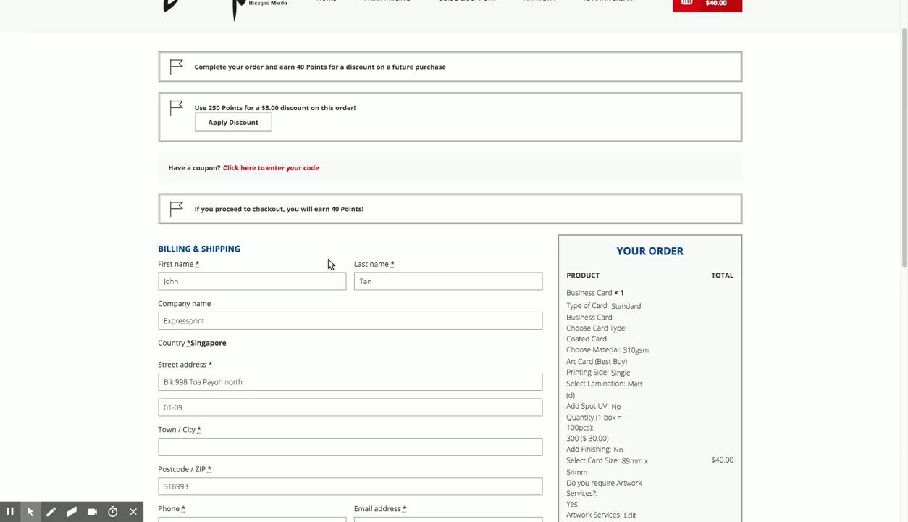
left_click(237, 131)
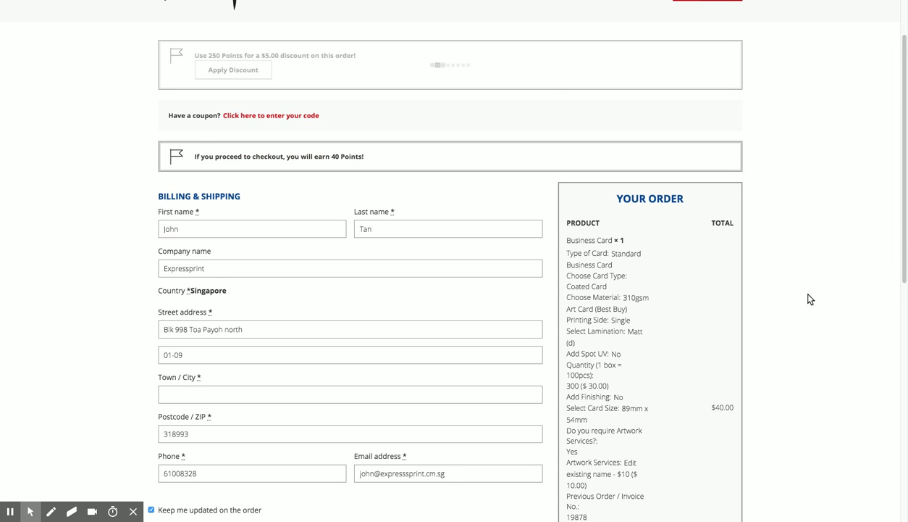
Accept the terms and conditions and submit the $37.45 order to SmoovPay
scroll(794, 303, "down", 5)
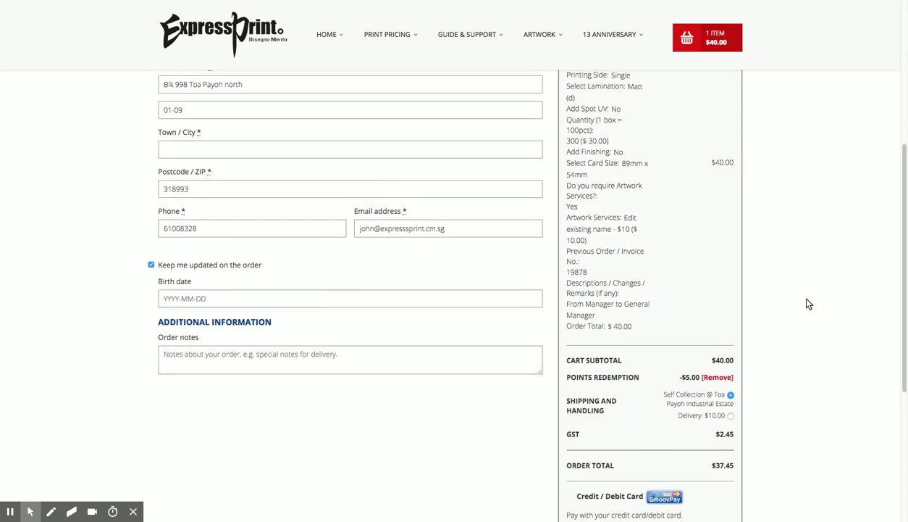
scroll(725, 298, "down", 3)
double_click(690, 293)
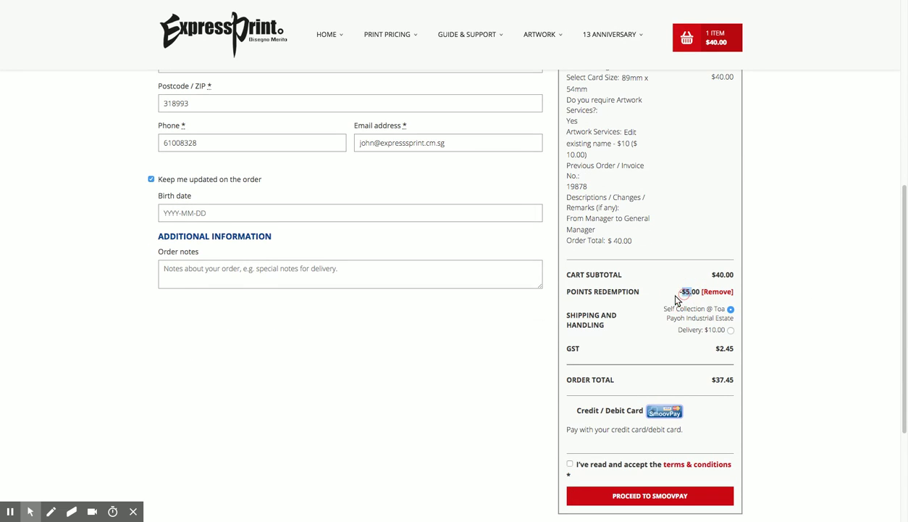
left_click(804, 326)
left_click_drag(665, 328, 721, 339)
left_click(797, 351)
scroll(801, 352, "down", 1)
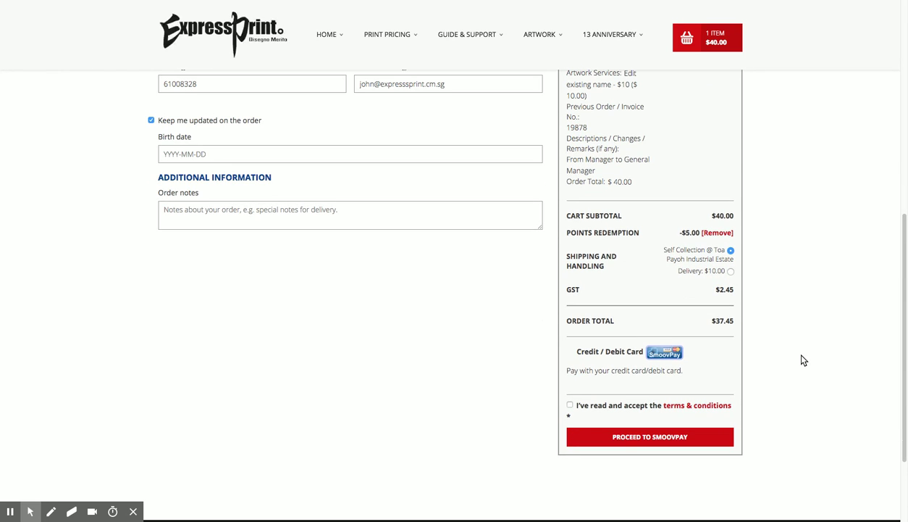
scroll(434, 297, "up", 1)
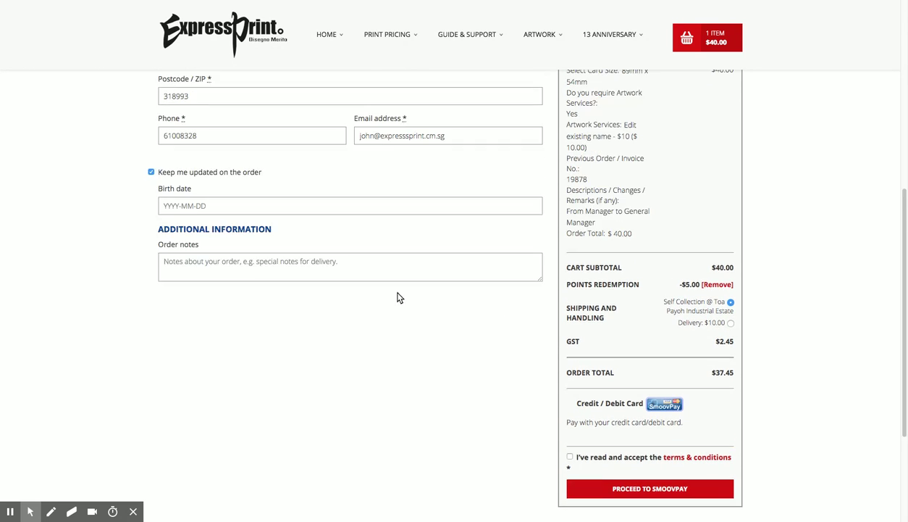
left_click(571, 456)
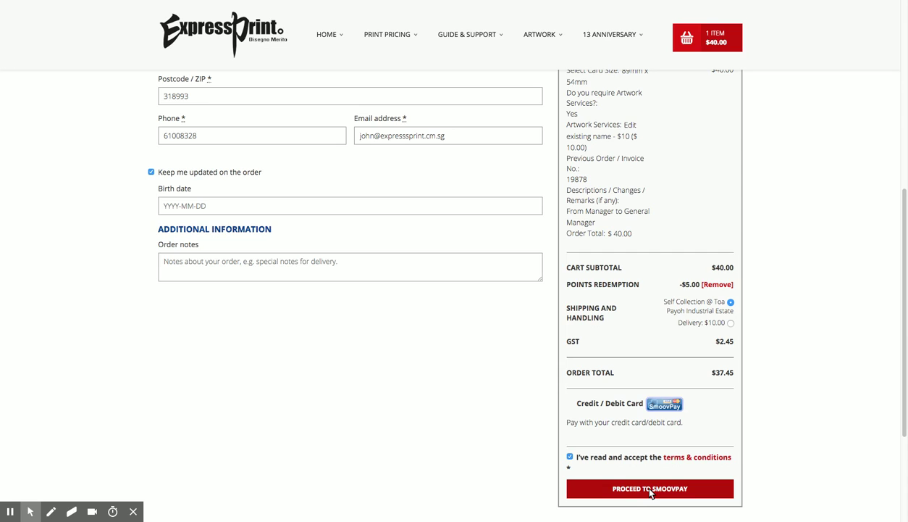
left_click(651, 489)
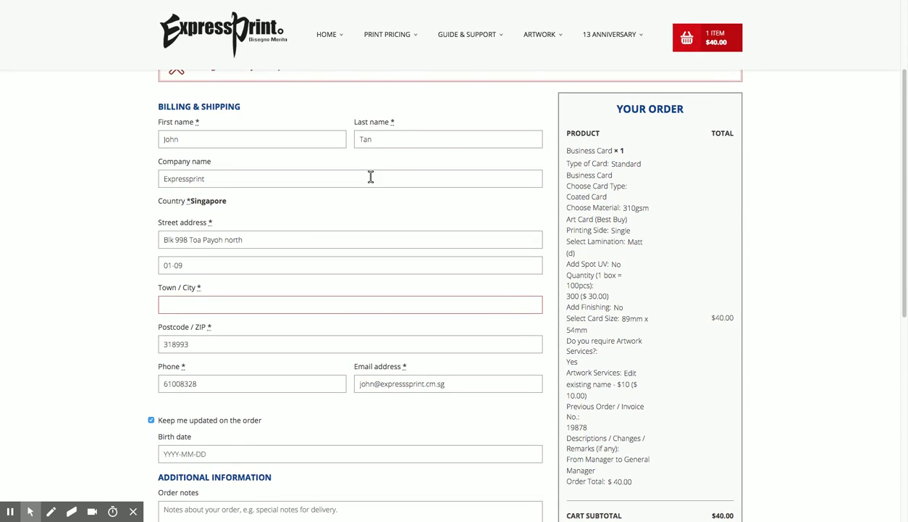
Enter Singapore as the Town / City and resubmit the order to SmoovPay
scroll(366, 188, "down", 3)
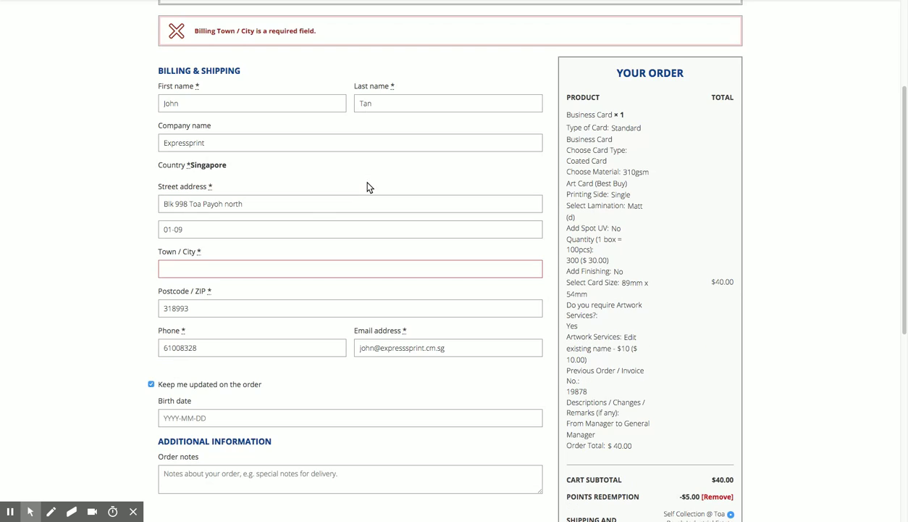
left_click(238, 266)
type("Singapo")
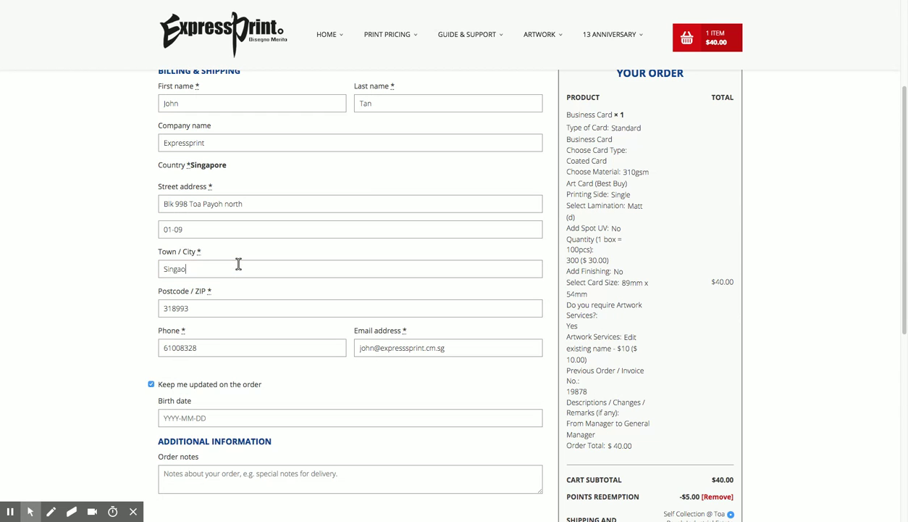
key("BackSpace")
type("pore")
scroll(384, 252, "down", 5)
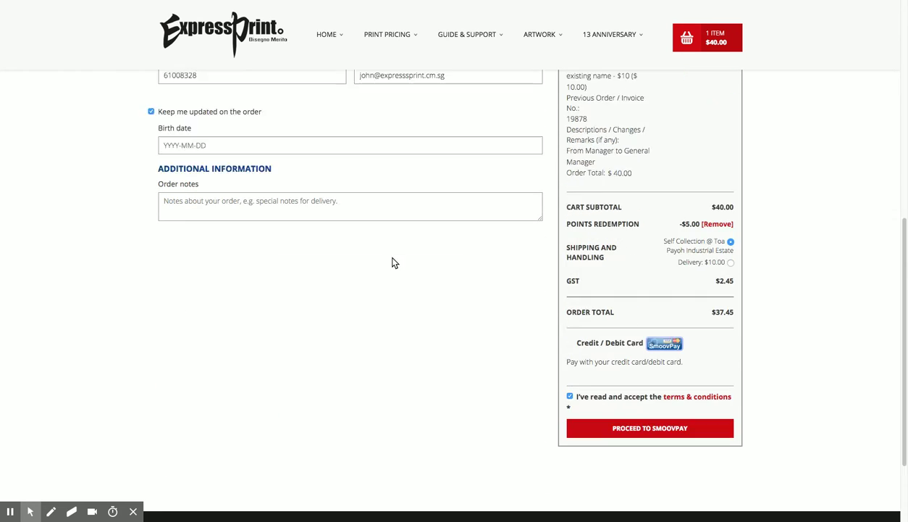
left_click(658, 316)
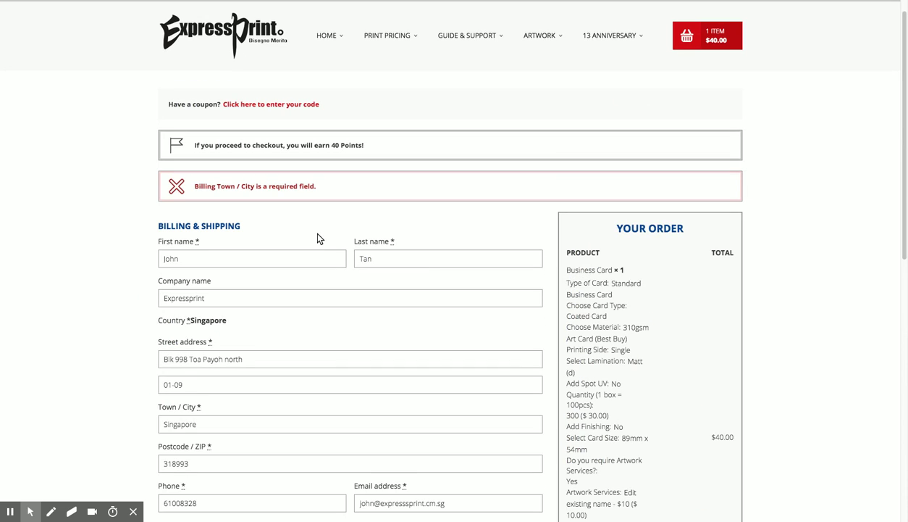
scroll(434, 275, "down", 15)
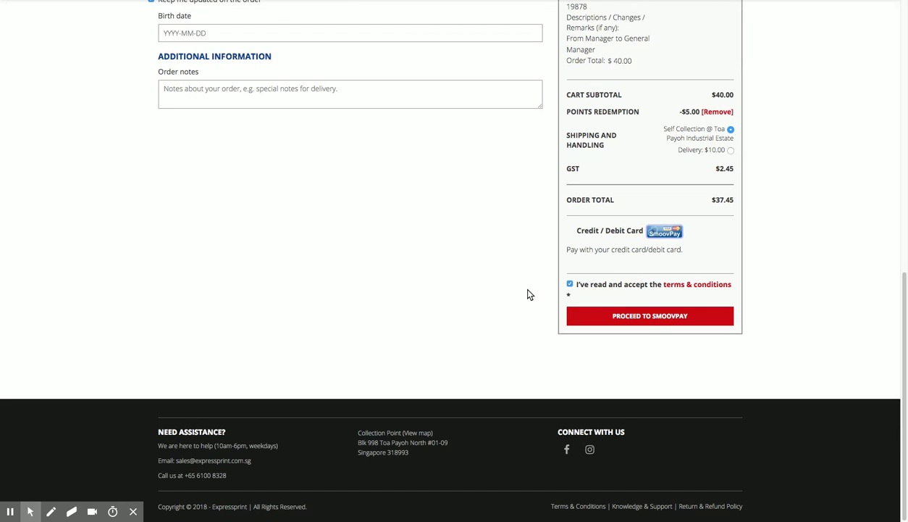
left_click(644, 317)
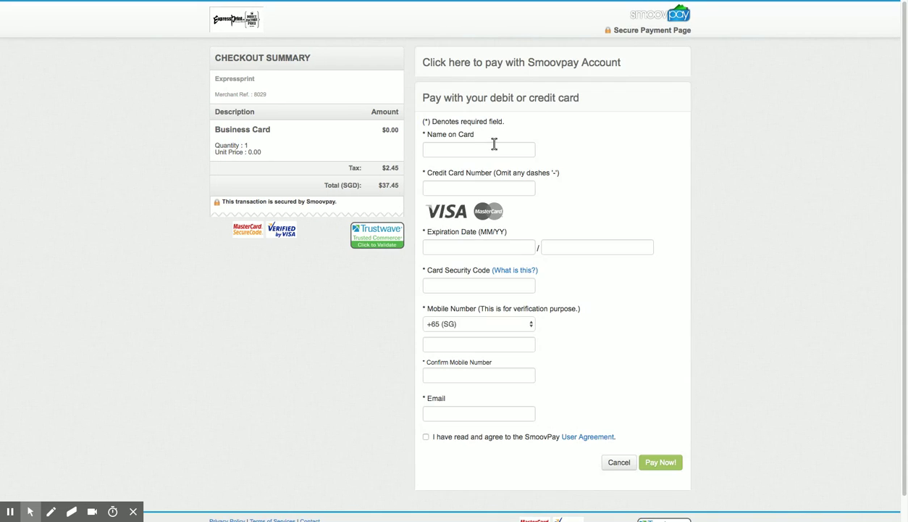
Autofill the saved name, card number and expiry, and enter the card security code
left_click(464, 149)
left_click(460, 163)
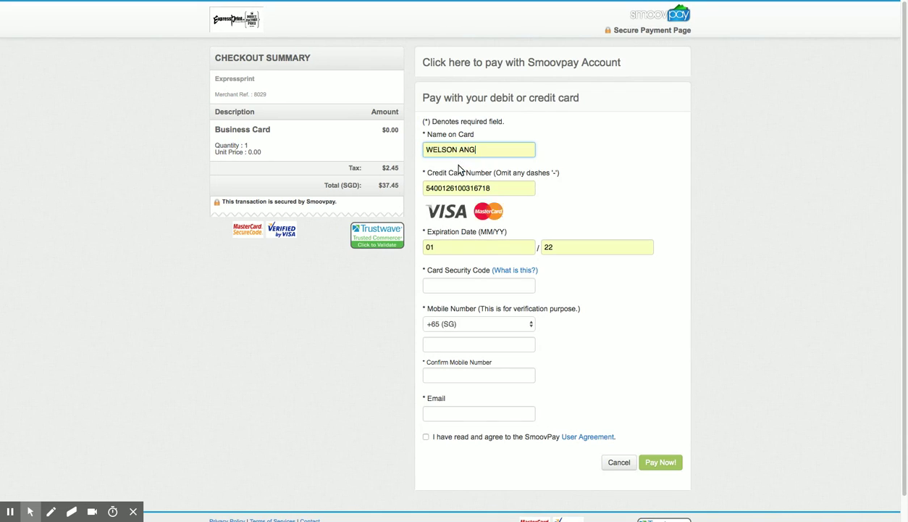
left_click(460, 286)
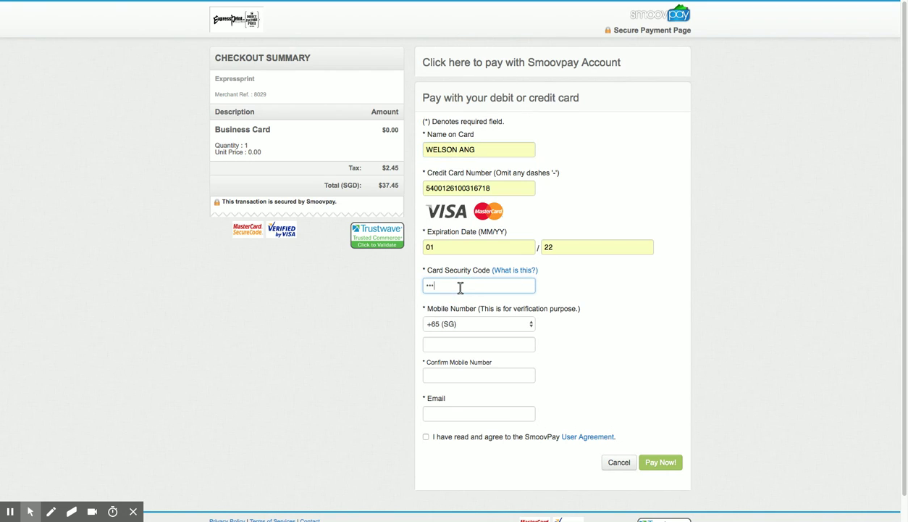
Fill in the confirm-mobile field and the contact e-mail address
left_click(483, 341)
left_click(460, 371)
type("9")
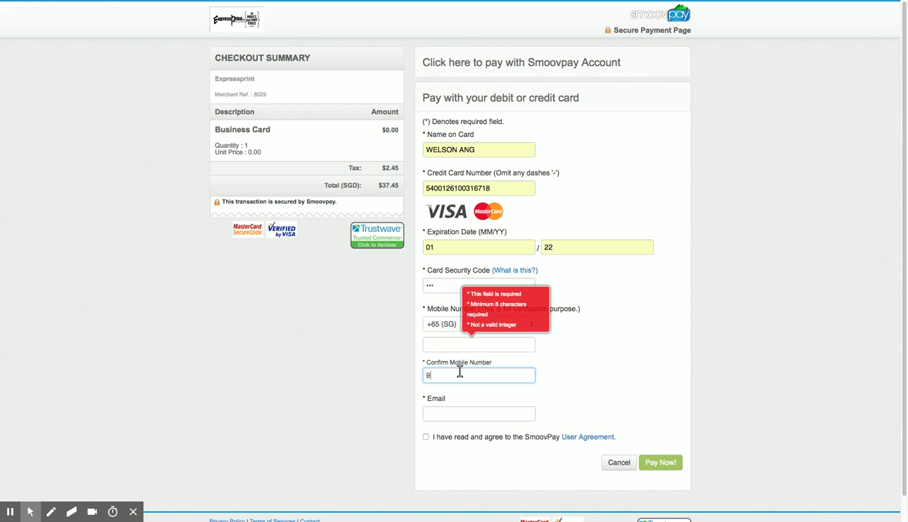
type("3899948")
left_click(463, 408)
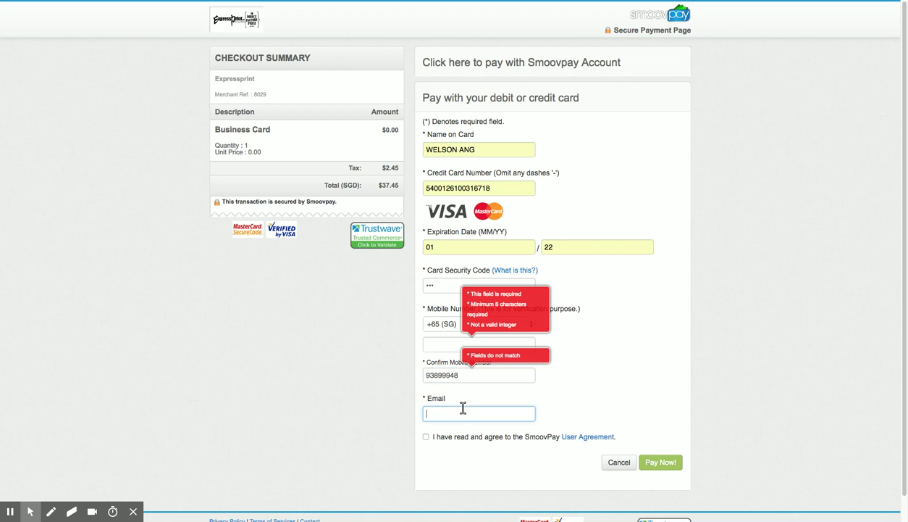
type("me@")
key("BackSpace")
key("BackSpace")
key("BackSpace")
Fill the empty mobile number, accept the user agreement and submit the $37.45 payment
left_click(441, 342)
type("93899948")
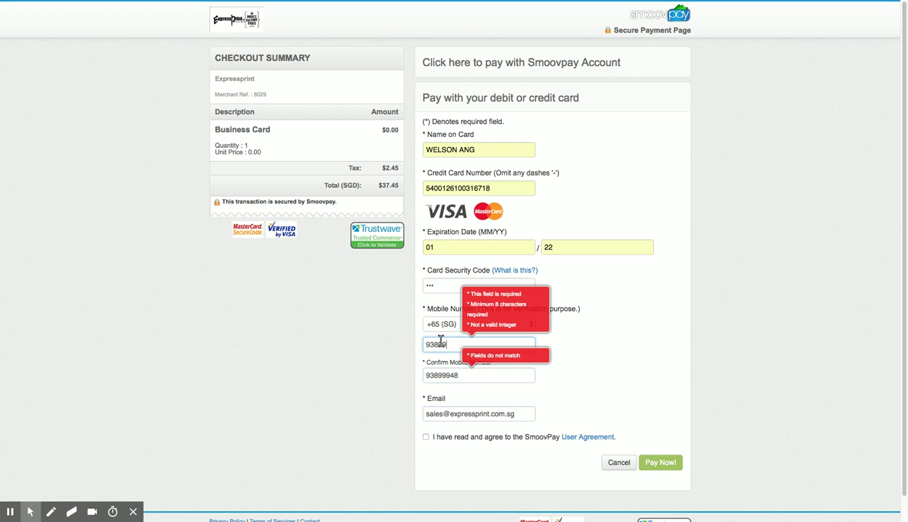
left_click(428, 437)
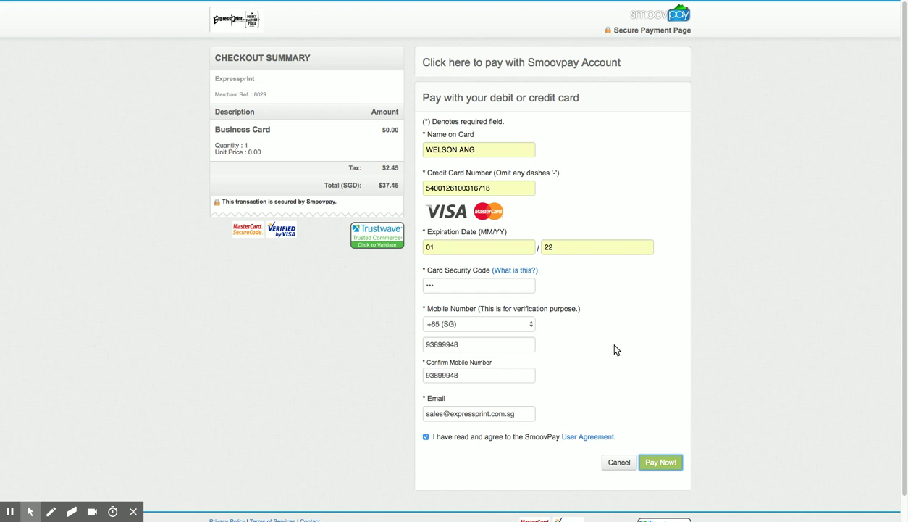
left_click(497, 186)
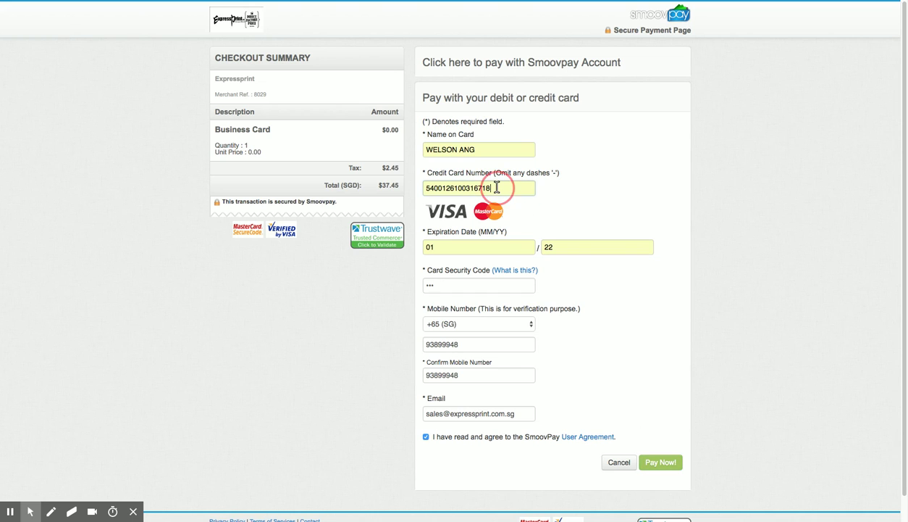
key("Return")
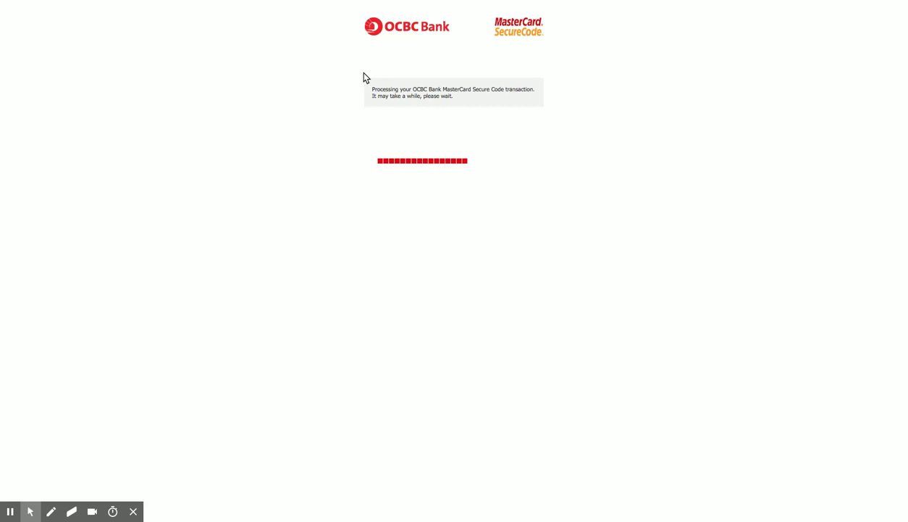
Enter the SMS one-time password and submit it to authorise SGD 37.45
left_click(443, 111)
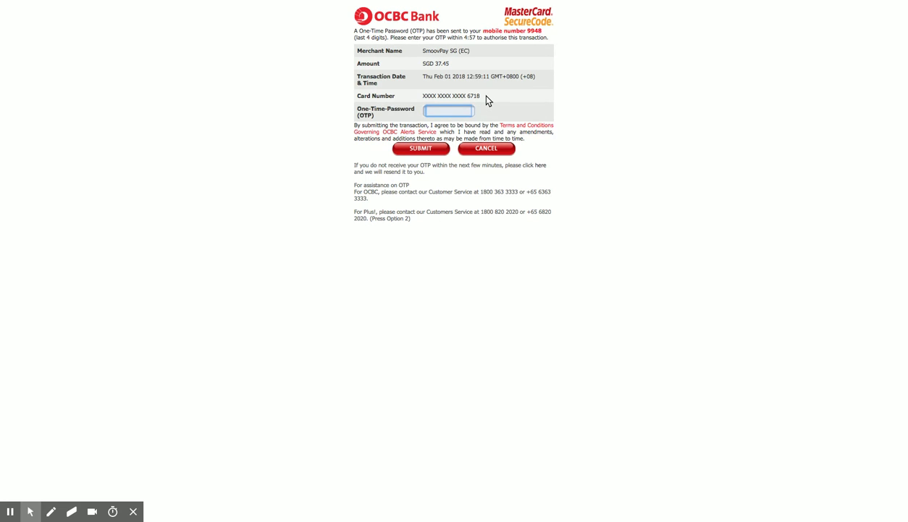
left_click(446, 108)
left_click(437, 147)
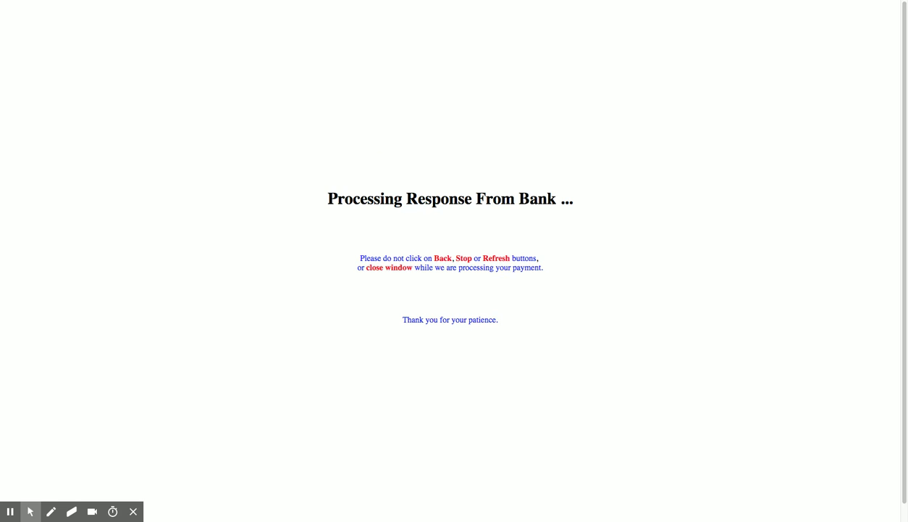
left_click_drag(403, 321, 502, 324)
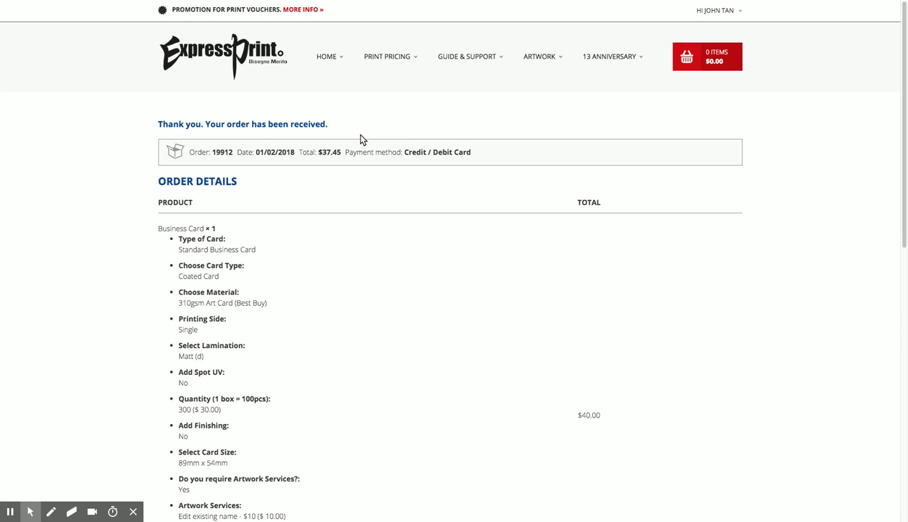
Review the order-received confirmation for the $37.45 card-paid business card order
scroll(393, 229, "down", 5)
scroll(394, 229, "down", 8)
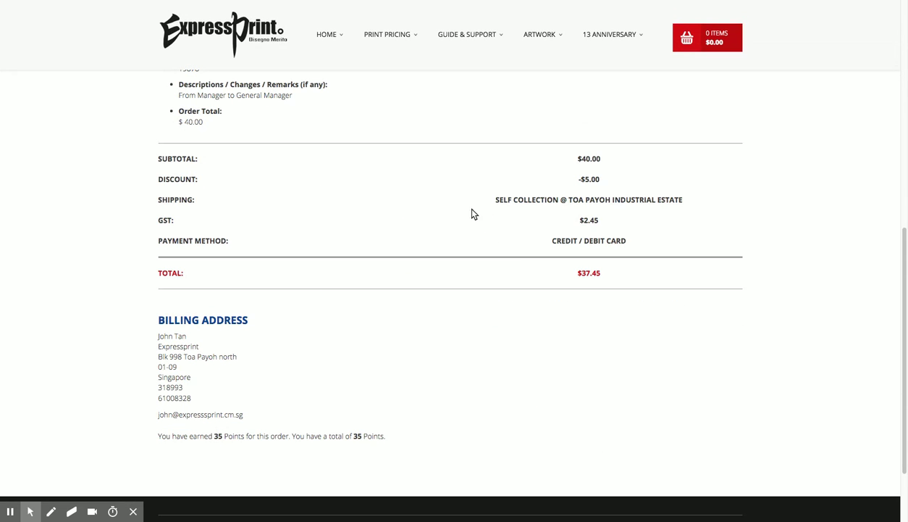
scroll(478, 386, "up", 13)
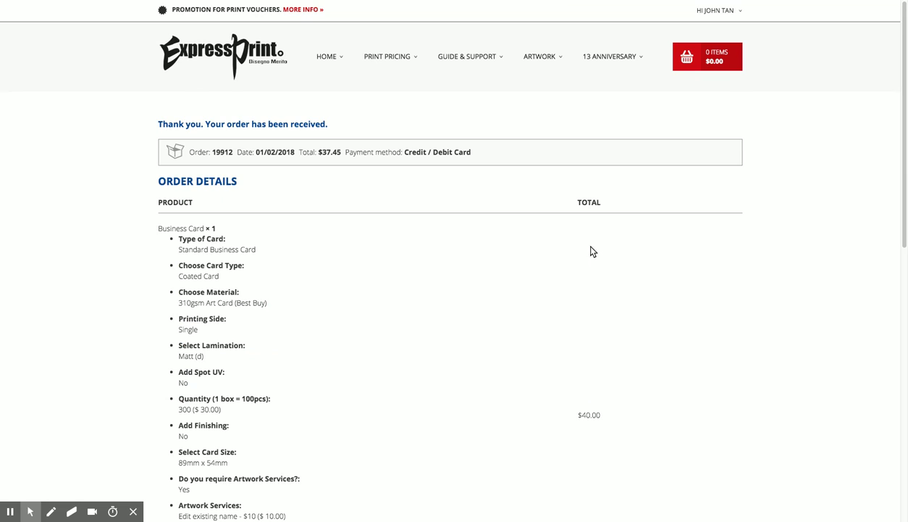
Open the account dashboard showing the 285-point balance, +35 earned and −250 redeemed
left_click(719, 37)
mouse_move(717, 10)
left_click_drag(713, 36, 530, 87)
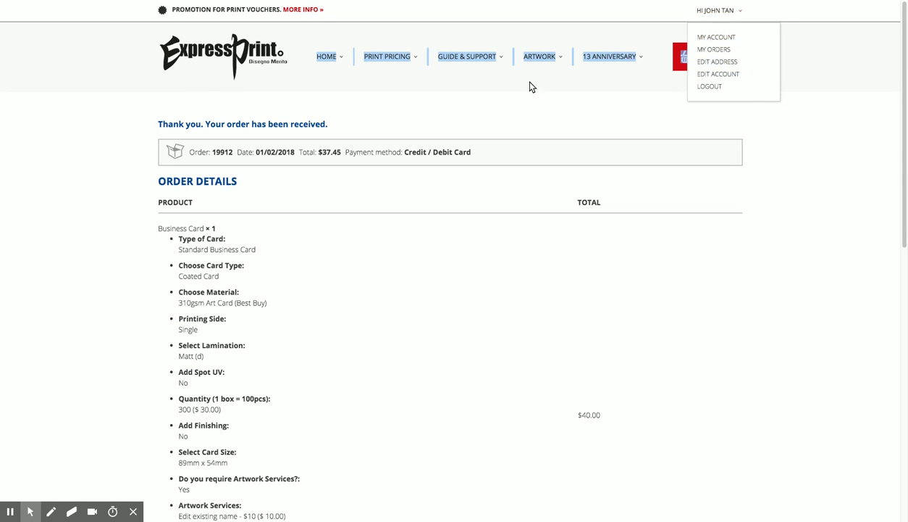
mouse_move(567, 60)
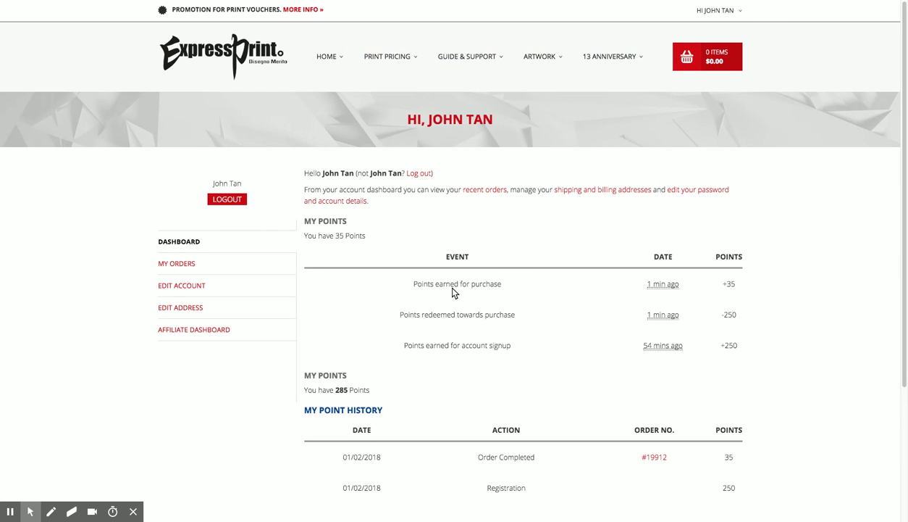
Open My Orders and highlight the $37.45 one-item order's Pending Approval status
left_click(199, 266)
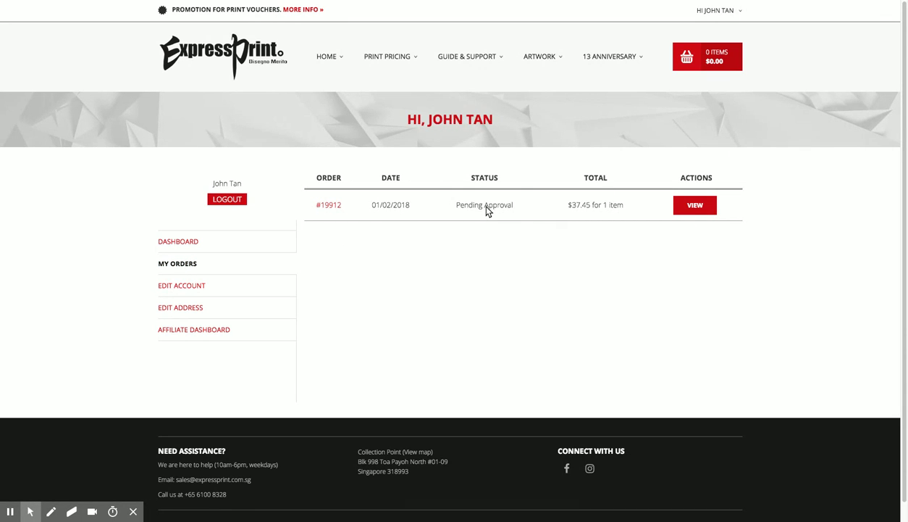
left_click_drag(451, 207, 521, 209)
left_click(495, 282)
left_click_drag(457, 208, 517, 205)
left_click(504, 228)
left_click_drag(459, 208, 520, 207)
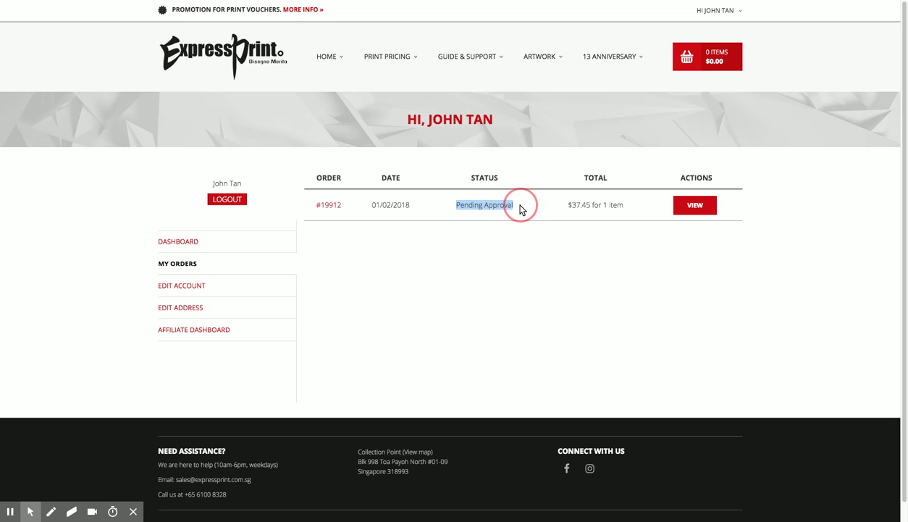